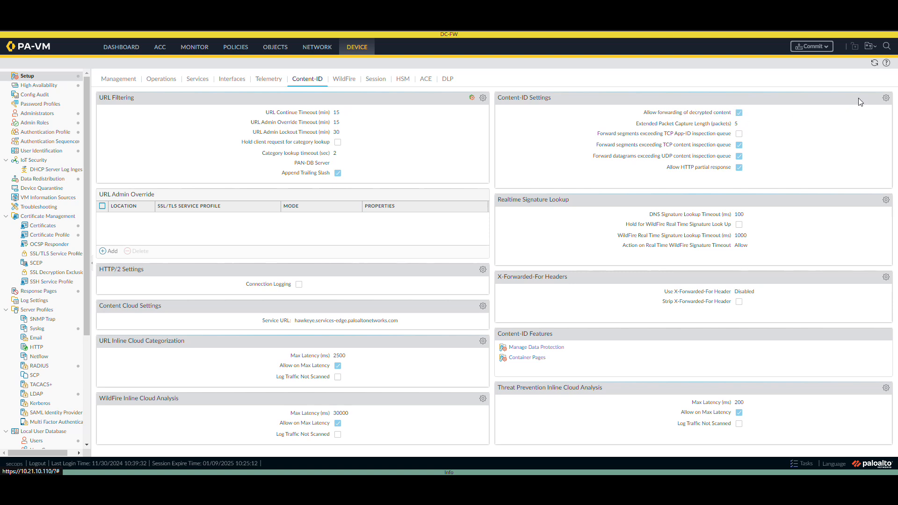
- Check the Content-ID settings for forwarding decrypted content and open the SSL decryption exclusion list, filtered by "palo"
{"action": "left_click", "coordinate": [886, 99]}
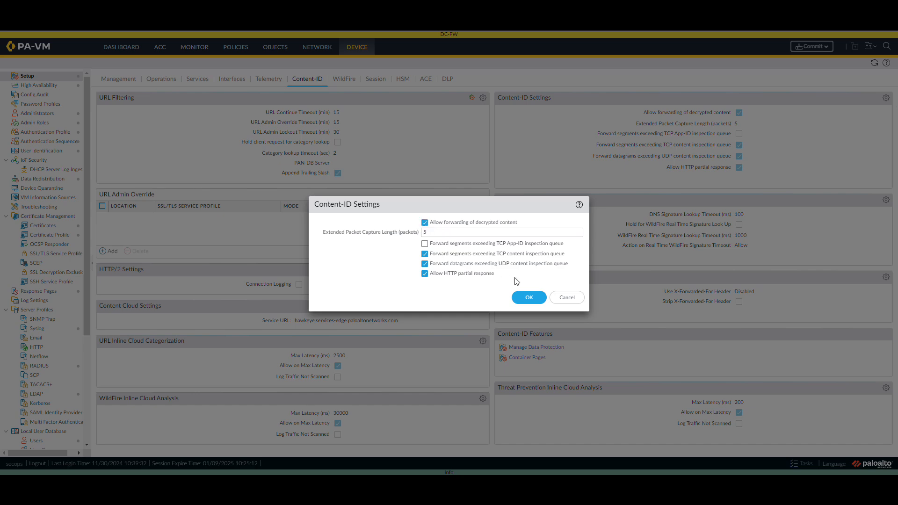
{"action": "left_click", "coordinate": [568, 298]}
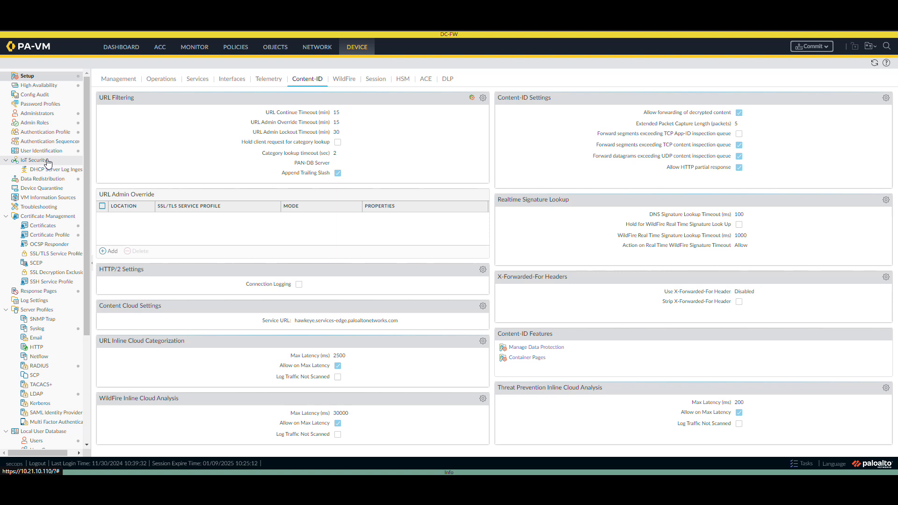
{"action": "left_click", "coordinate": [50, 273]}
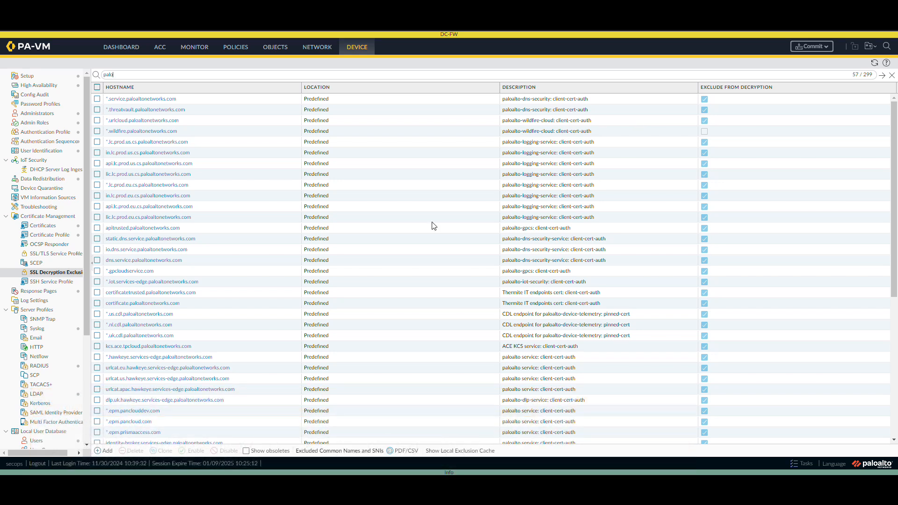
- Review the dynamic updates down to the WildFire update schedule and check for new update packages
{"action": "scroll", "coordinate": [46, 323], "scroll_direction": "down", "scroll_amount": 3}
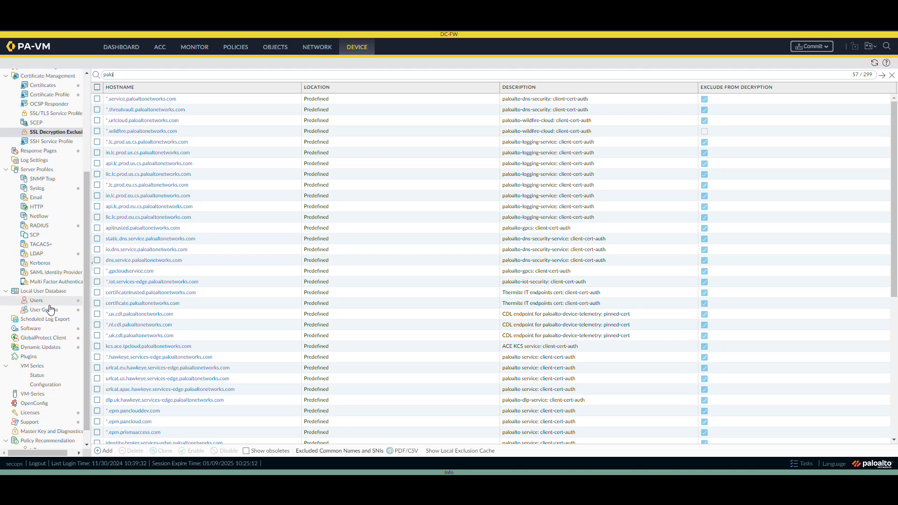
{"action": "left_click", "coordinate": [48, 348]}
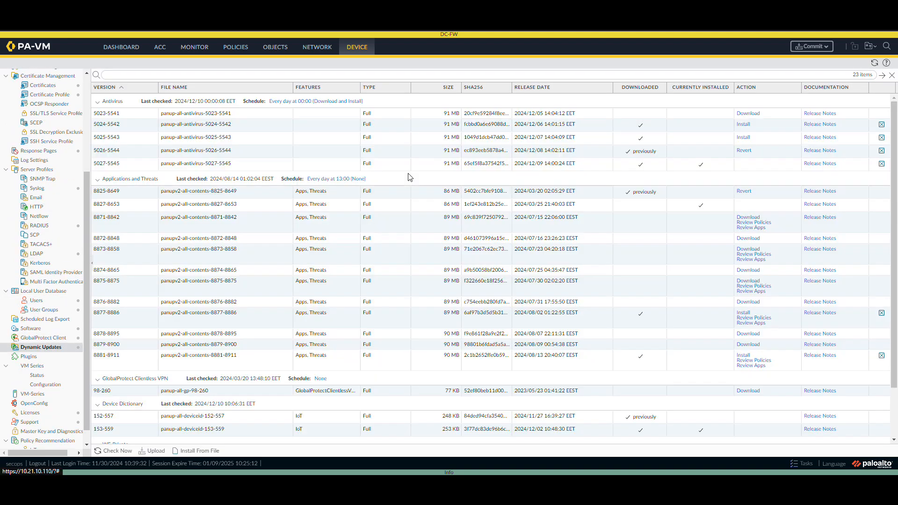
{"action": "scroll", "coordinate": [440, 167], "scroll_direction": "down", "scroll_amount": 1}
{"action": "scroll", "coordinate": [440, 167], "scroll_direction": "up", "scroll_amount": 1}
{"action": "scroll", "coordinate": [139, 206], "scroll_direction": "down", "scroll_amount": 3}
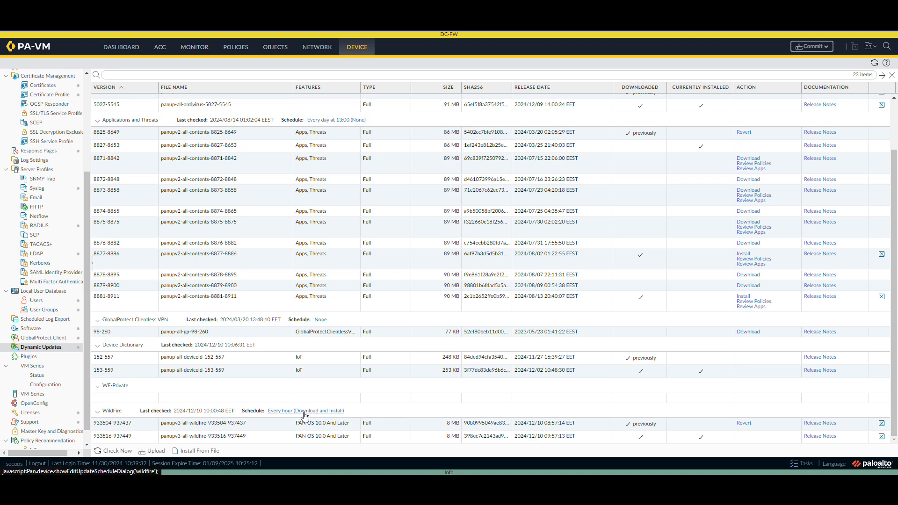
{"action": "left_click", "coordinate": [106, 451]}
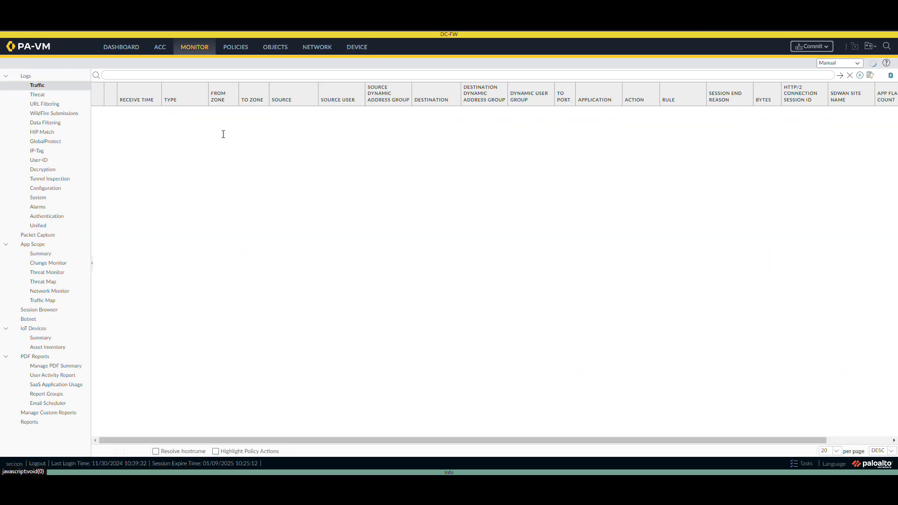
- Review the firewall's threat log and decryption log entries
{"action": "left_click", "coordinate": [54, 95]}
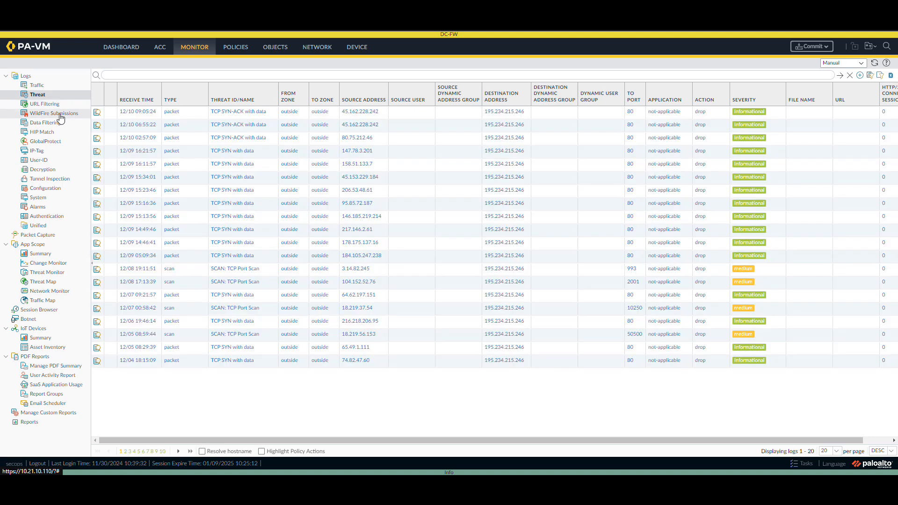
{"action": "left_click", "coordinate": [42, 170]}
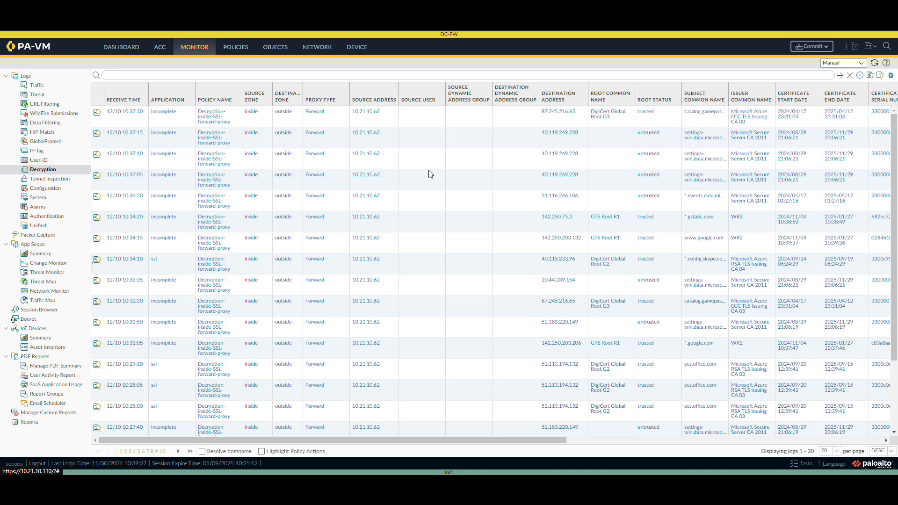
- Examine the order of the decryption policy rules and compare it with the security policy rules
{"action": "left_click", "coordinate": [235, 52]}
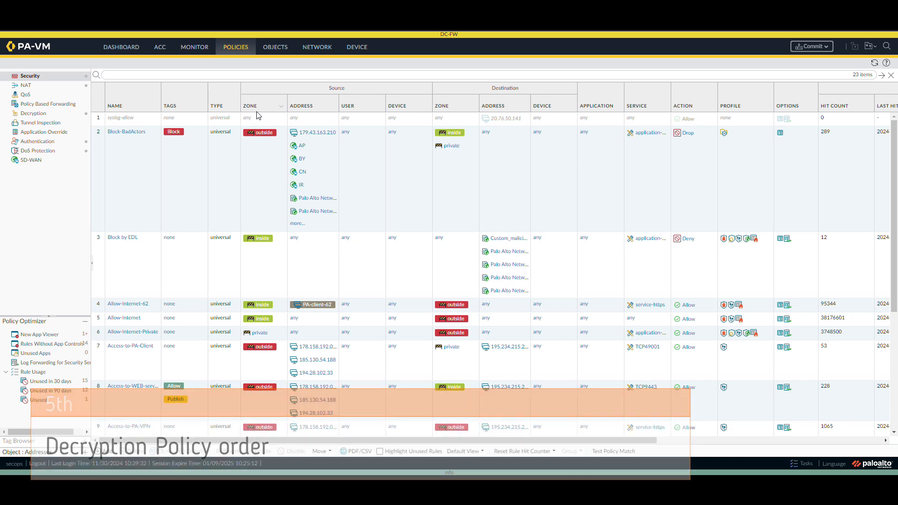
{"action": "left_click", "coordinate": [31, 115]}
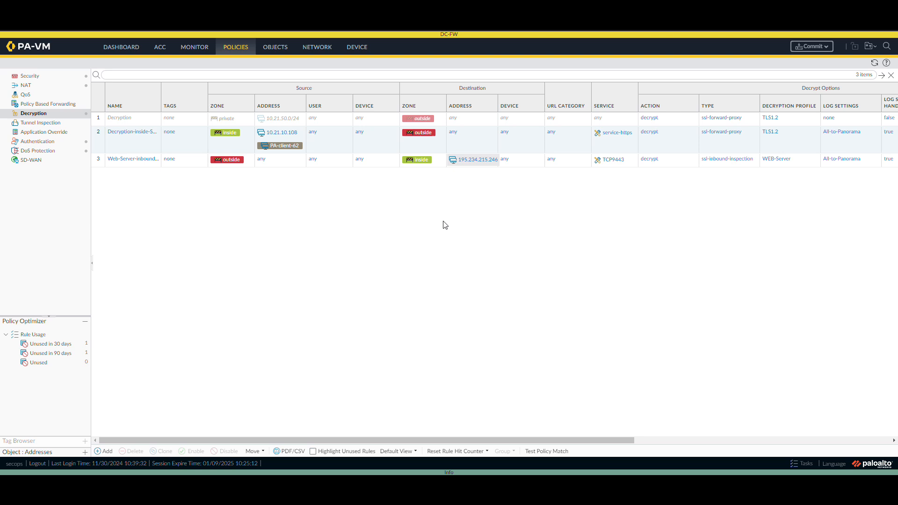
{"action": "left_click", "coordinate": [42, 77]}
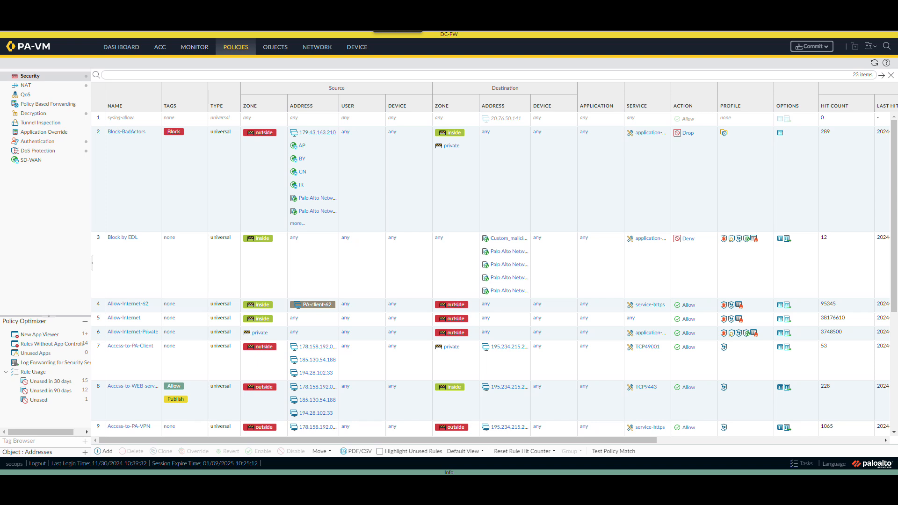
- Examine the AV-BP antivirus profile's decoder actions, signature exceptions and WildFire Inline ML model settings
{"action": "left_click", "coordinate": [274, 51]}
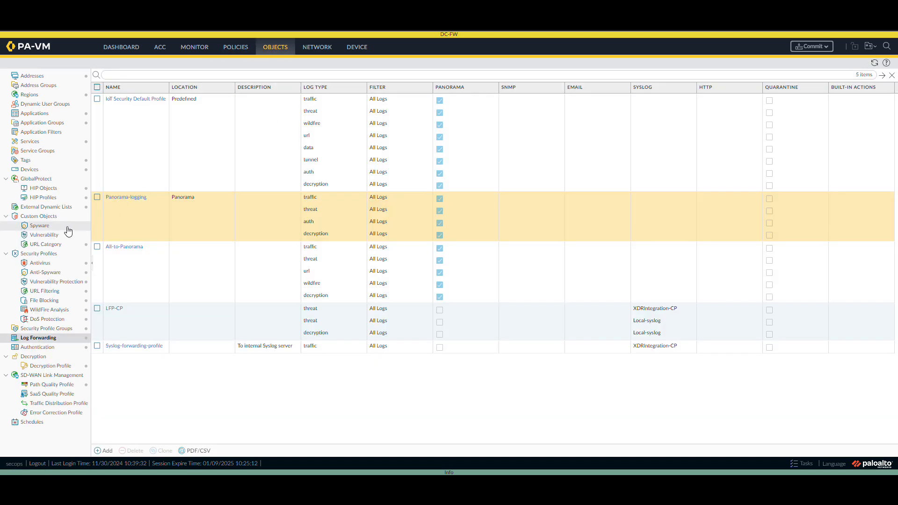
{"action": "left_click", "coordinate": [54, 264]}
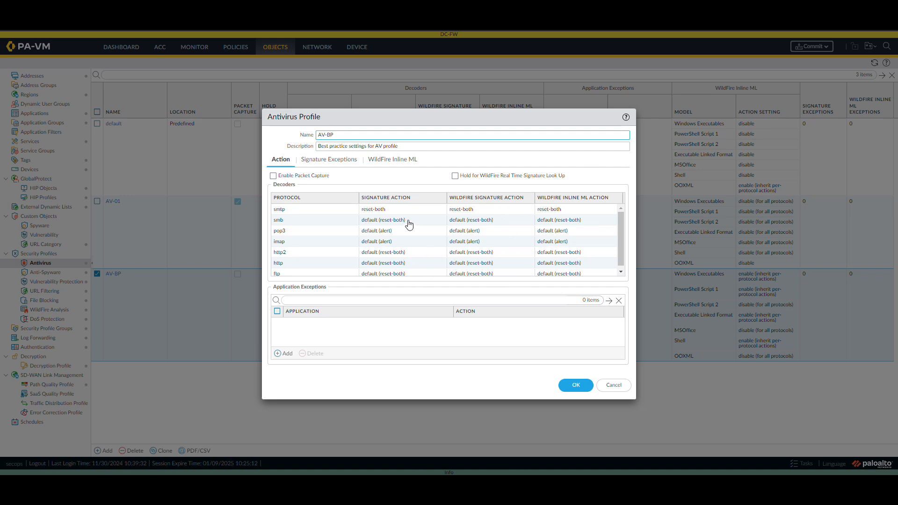
{"action": "left_click", "coordinate": [369, 165]}
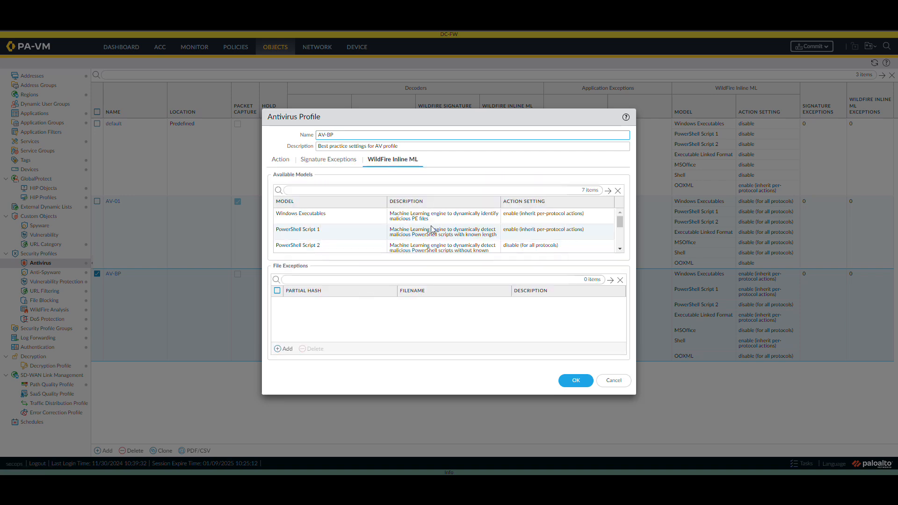
{"action": "scroll", "coordinate": [426, 230], "scroll_direction": "down", "scroll_amount": 3}
{"action": "scroll", "coordinate": [426, 228], "scroll_direction": "up", "scroll_amount": 3}
{"action": "scroll", "coordinate": [347, 232], "scroll_direction": "down", "scroll_amount": 1}
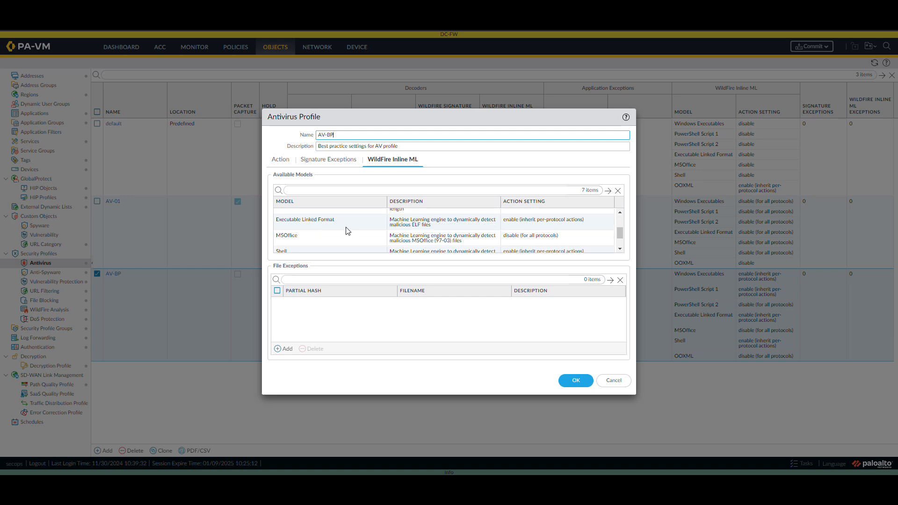
{"action": "scroll", "coordinate": [360, 230], "scroll_direction": "down", "scroll_amount": 1}
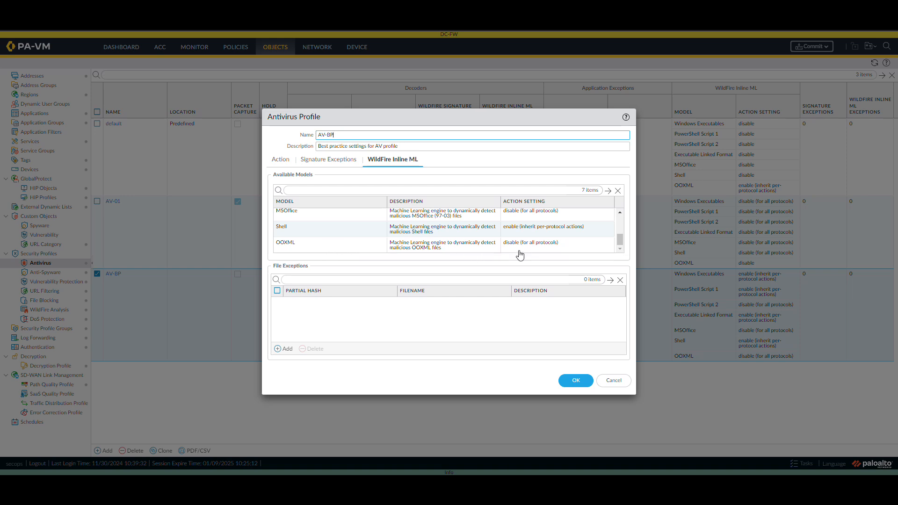
{"action": "scroll", "coordinate": [523, 250], "scroll_direction": "up", "scroll_amount": 5}
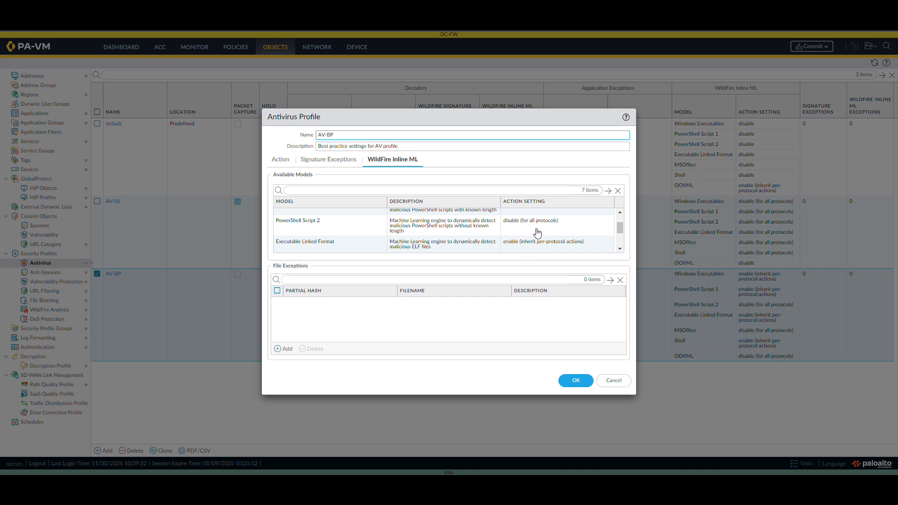
{"action": "left_click", "coordinate": [311, 161]}
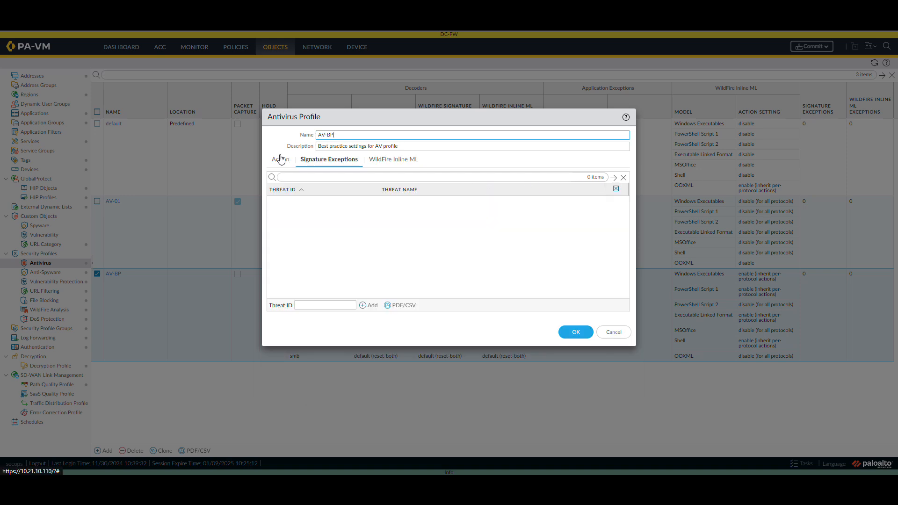
{"action": "left_click", "coordinate": [280, 160]}
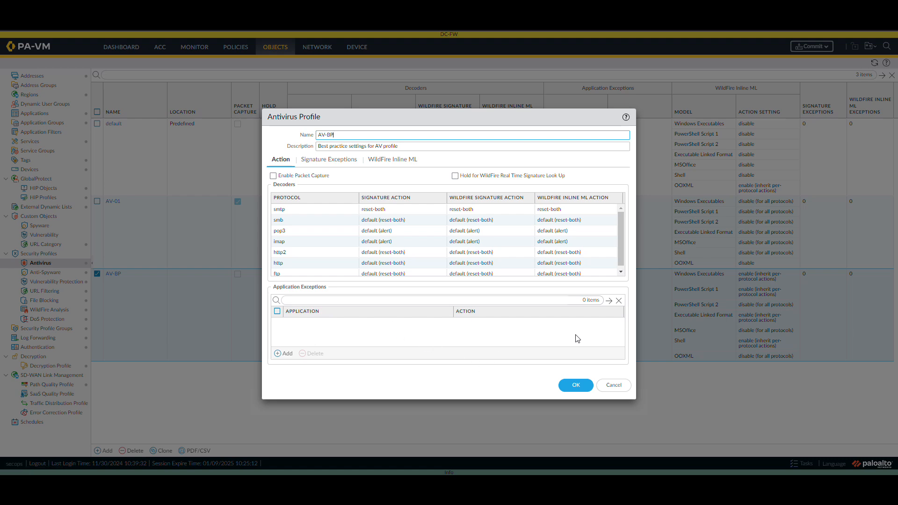
{"action": "left_click", "coordinate": [576, 385]}
- Examine the forwarding rules and inline cloud analysis settings of the wf-profile-fwd-all WildFire analysis profile
{"action": "left_click", "coordinate": [52, 310]}
{"action": "left_click", "coordinate": [128, 109]}
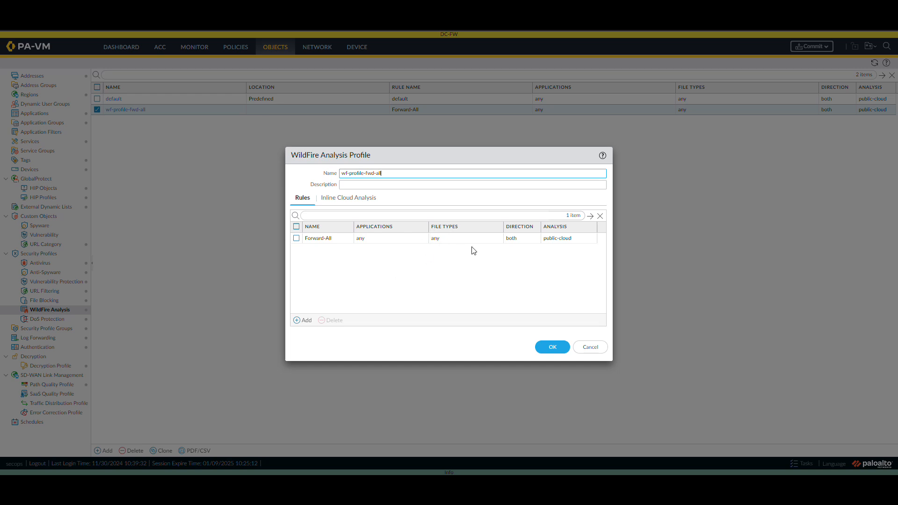
{"action": "left_click", "coordinate": [348, 199]}
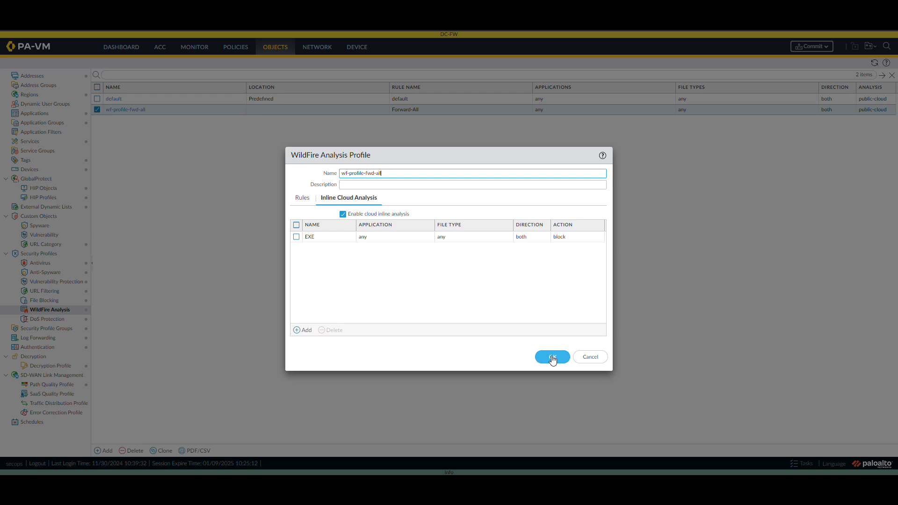
{"action": "left_click", "coordinate": [552, 358]}
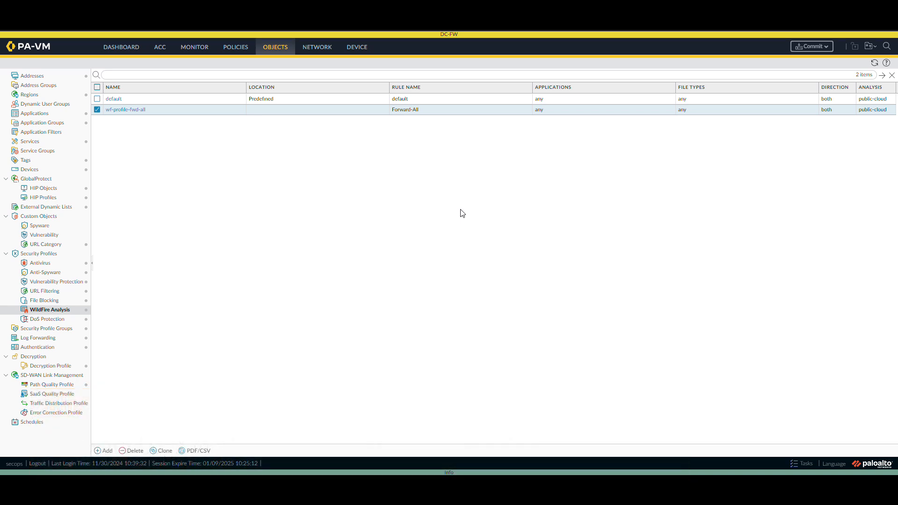
- Check the firewall's software version in the dashboard's general information
{"action": "left_click", "coordinate": [124, 49]}
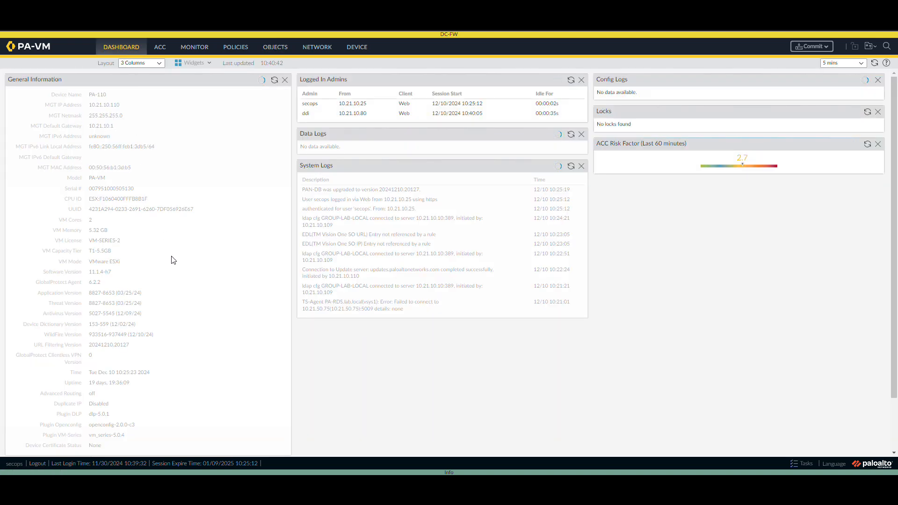
{"action": "left_click_drag", "start_coordinate": [115, 273], "coordinate": [88, 272]}
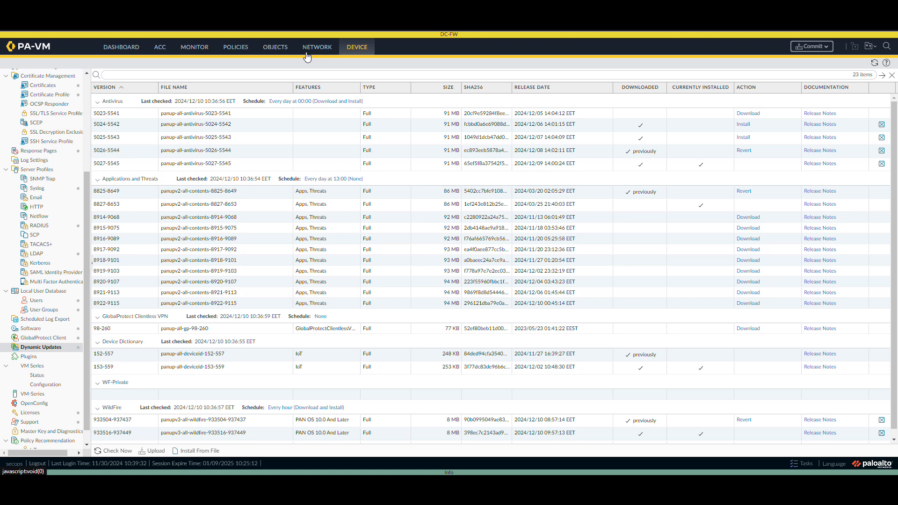
- Open the device troubleshooting tests and display the options of the Decryption/SSL Policy Match test
{"action": "scroll", "coordinate": [31, 220], "scroll_direction": "up", "scroll_amount": 3}
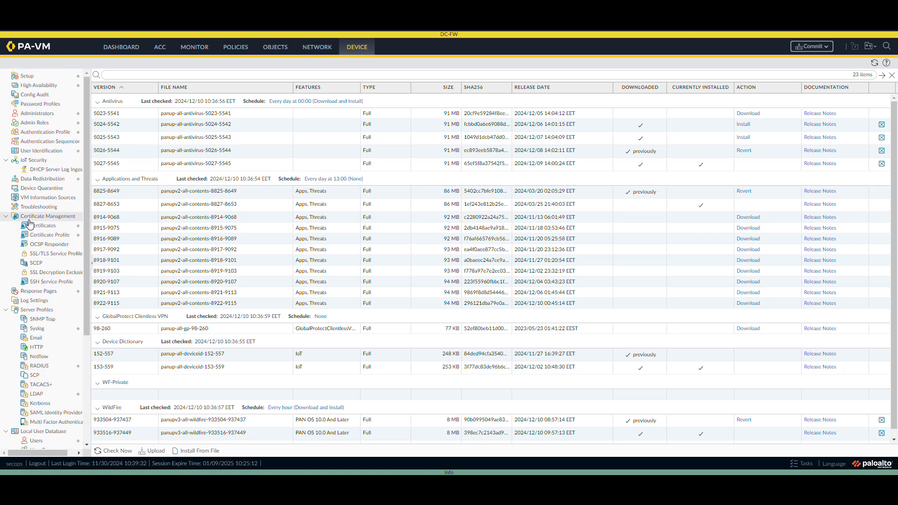
{"action": "left_click", "coordinate": [38, 207]}
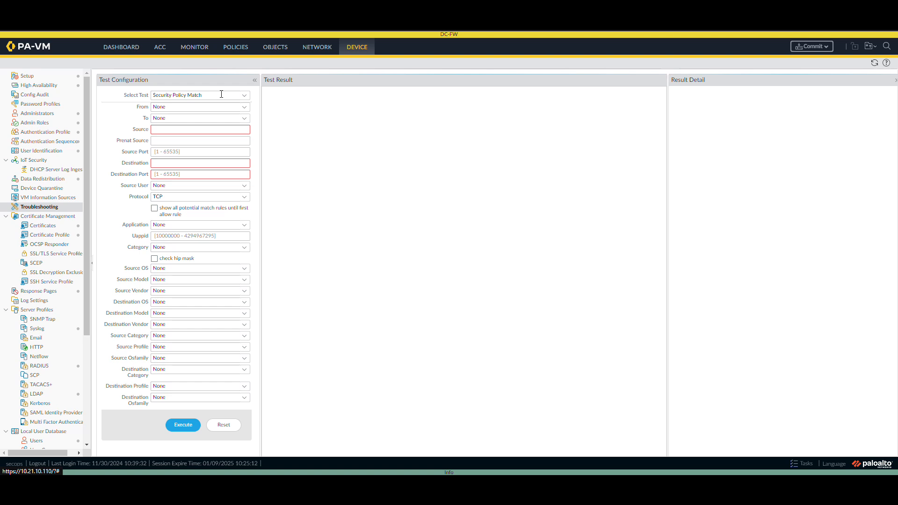
{"action": "left_click", "coordinate": [244, 95]}
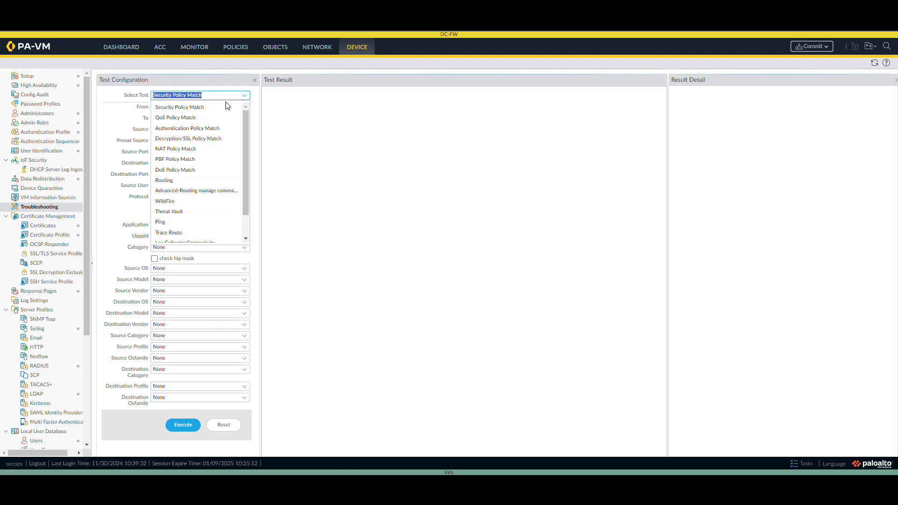
{"action": "left_click", "coordinate": [201, 138]}
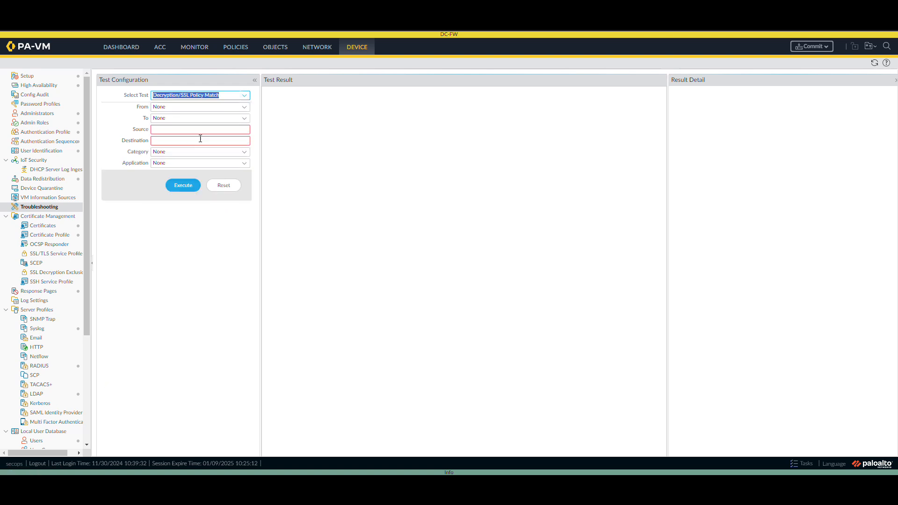
- Run the WildFire troubleshooting test on the Public channel and examine the result details
{"action": "left_click", "coordinate": [244, 96]}
{"action": "scroll", "coordinate": [219, 180], "scroll_direction": "down", "scroll_amount": 1}
{"action": "left_click", "coordinate": [200, 173]}
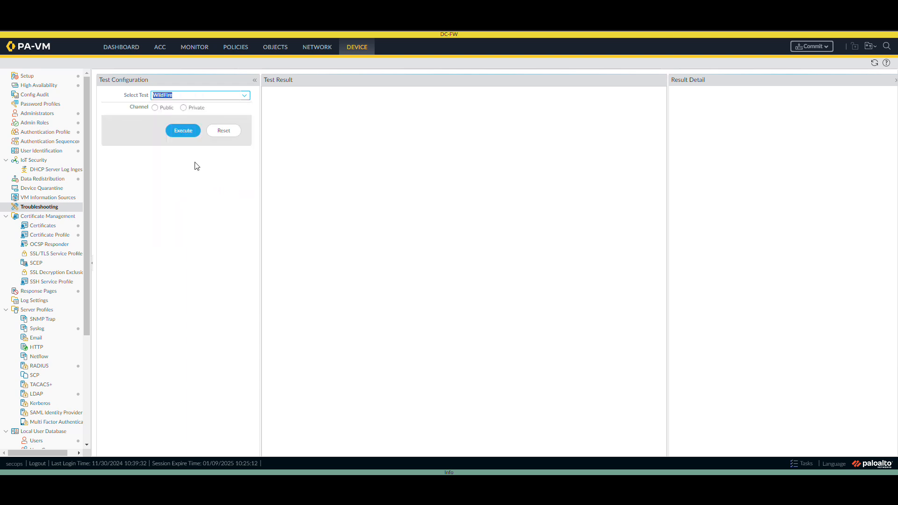
{"action": "left_click", "coordinate": [156, 108]}
{"action": "left_click", "coordinate": [182, 130]}
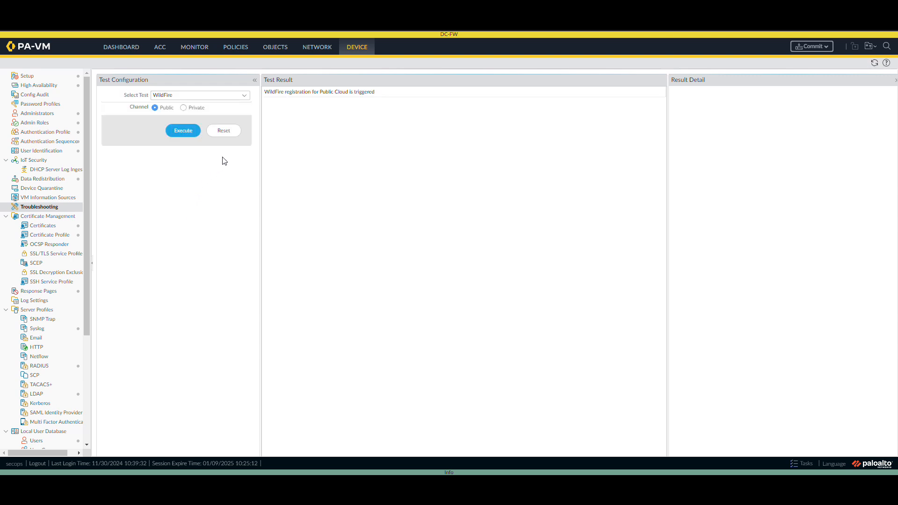
{"action": "left_click", "coordinate": [302, 93]}
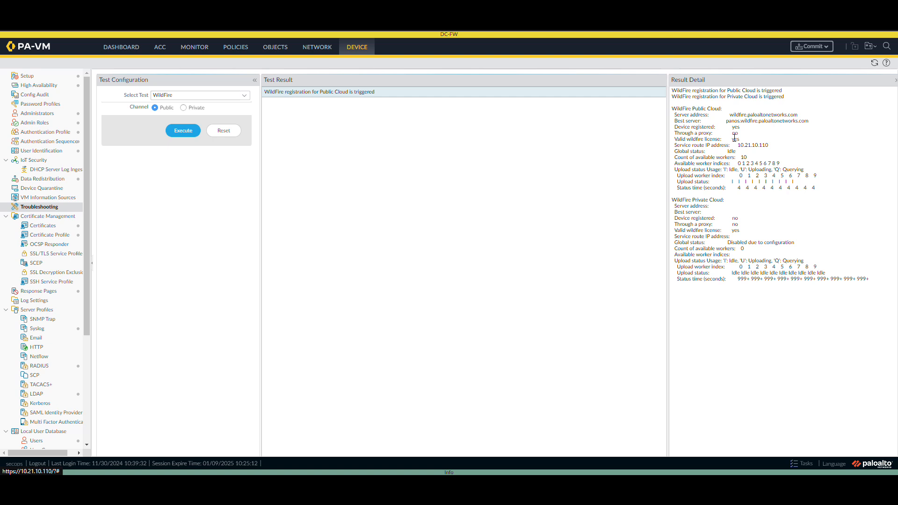
{"action": "left_click_drag", "start_coordinate": [681, 92], "coordinate": [816, 279]}
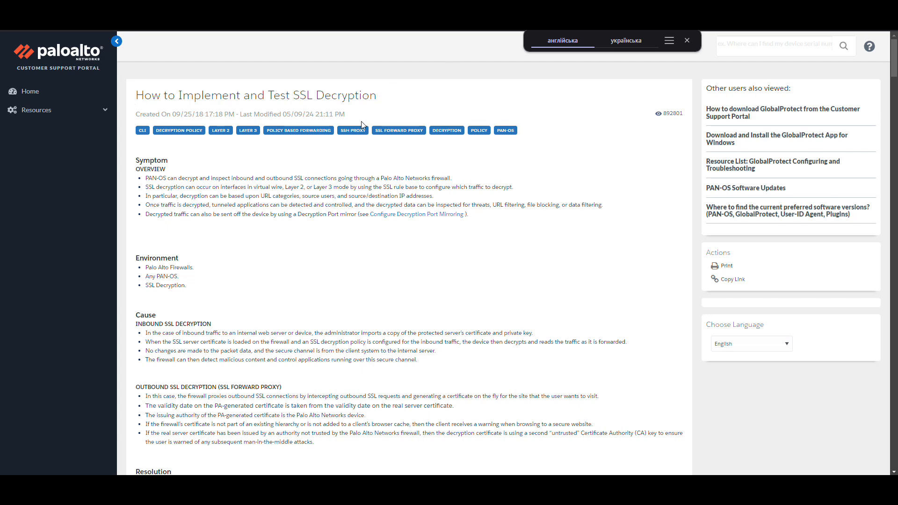
- Read the list of configuration steps under Resolution in the support portal article How to Implement and Test SSL Decryption
{"action": "scroll", "coordinate": [153, 200], "scroll_direction": "down", "scroll_amount": 6}
{"action": "left_click_drag", "start_coordinate": [150, 200], "coordinate": [202, 200]}
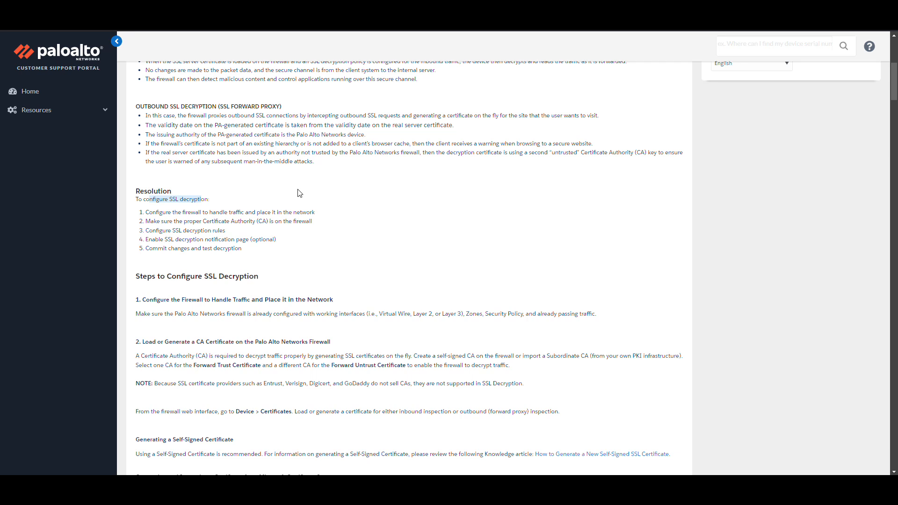
{"action": "left_click_drag", "start_coordinate": [242, 249], "coordinate": [146, 212]}
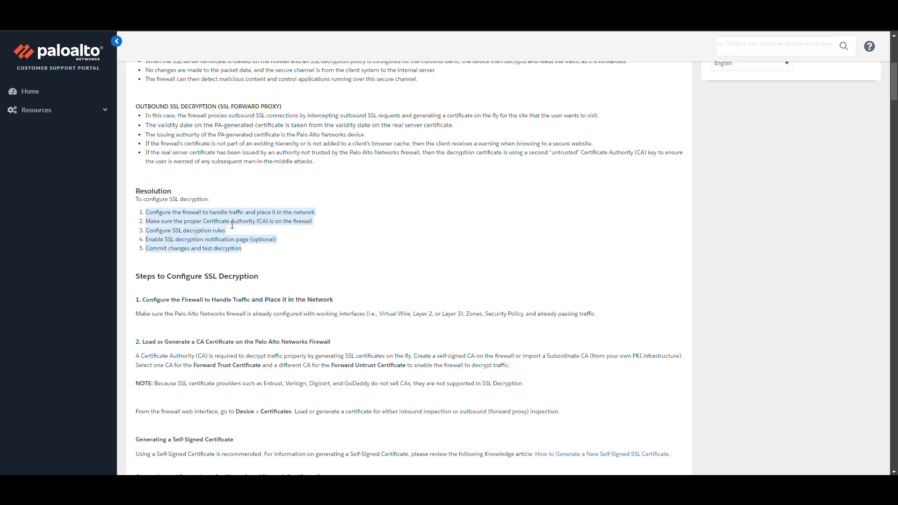
- Highlight the Resolution list items about configuring SSL decryption rules and enabling the SSL decryption notification page
{"action": "left_click", "coordinate": [215, 231]}
{"action": "left_click_drag", "start_coordinate": [236, 233], "coordinate": [146, 234]}
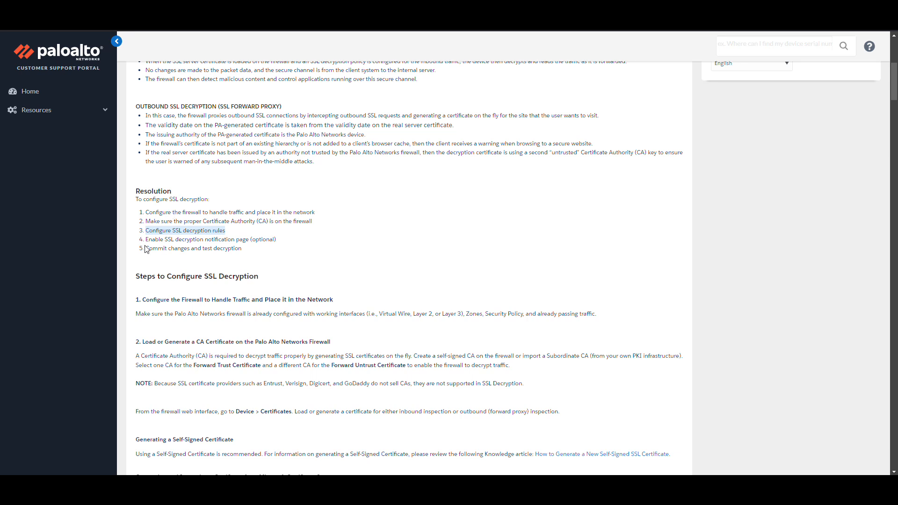
{"action": "left_click", "coordinate": [254, 240]}
{"action": "left_click_drag", "start_coordinate": [254, 241], "coordinate": [146, 240]}
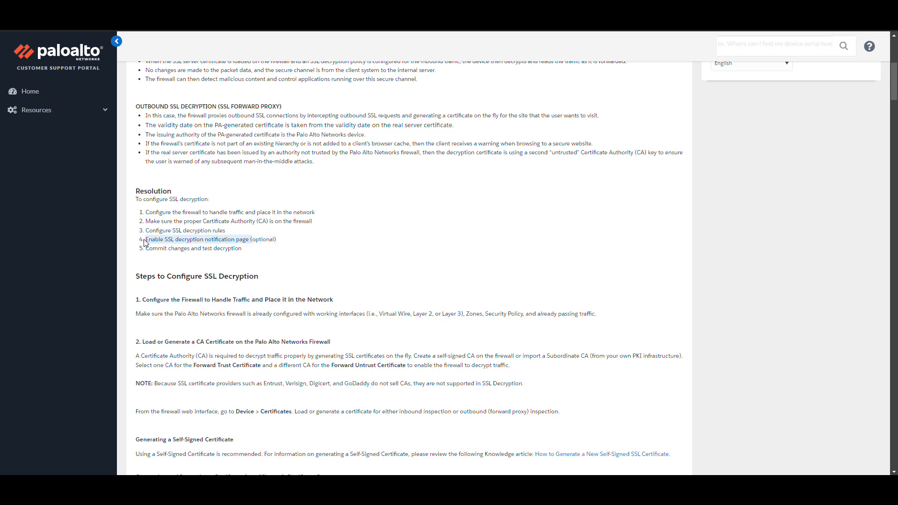
- Review the article's sections on CA certificates, SSL decryption rules and the optional SSL decryption notification web page
{"action": "scroll", "coordinate": [237, 213], "scroll_direction": "down", "scroll_amount": 3}
{"action": "scroll", "coordinate": [237, 213], "scroll_direction": "down", "scroll_amount": 5}
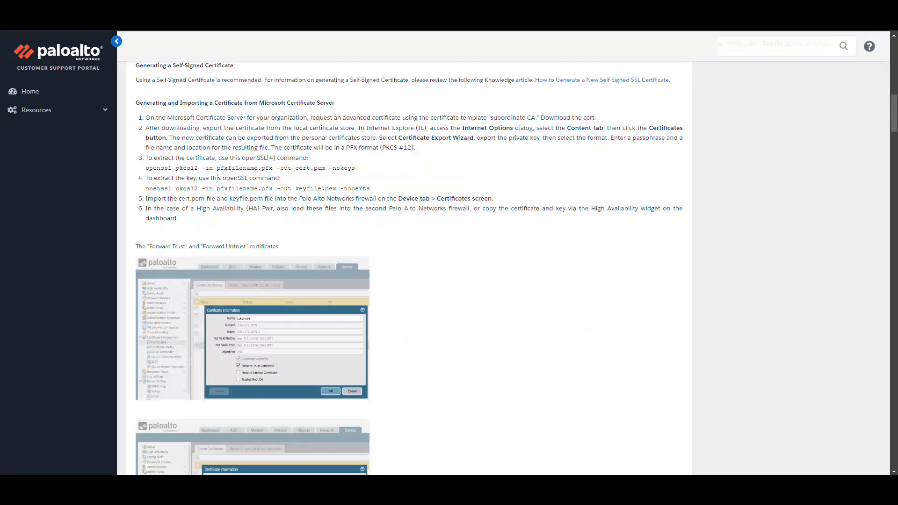
{"action": "scroll", "coordinate": [237, 215], "scroll_direction": "down", "scroll_amount": 5}
{"action": "scroll", "coordinate": [237, 216], "scroll_direction": "down", "scroll_amount": 18}
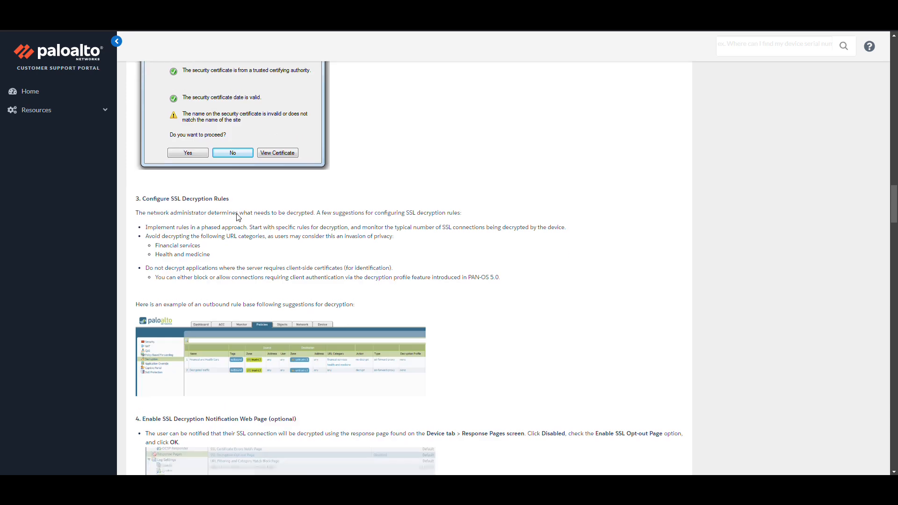
{"action": "scroll", "coordinate": [161, 219], "scroll_direction": "up", "scroll_amount": 2}
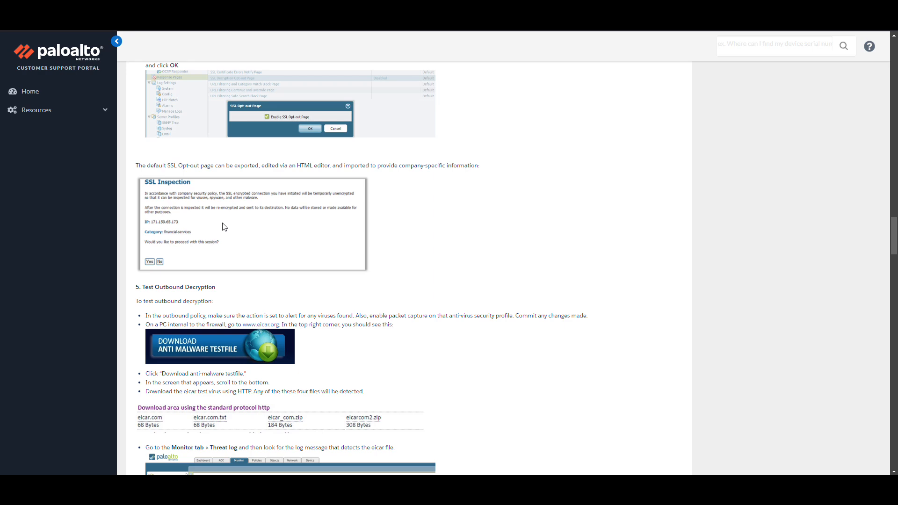
- Examine the Test Outbound Decryption section's HTTP eicar download test, including the threat log, packet capture and Decrypted flag
{"action": "scroll", "coordinate": [424, 240], "scroll_direction": "down", "scroll_amount": 2}
{"action": "scroll", "coordinate": [414, 224], "scroll_direction": "down", "scroll_amount": 3}
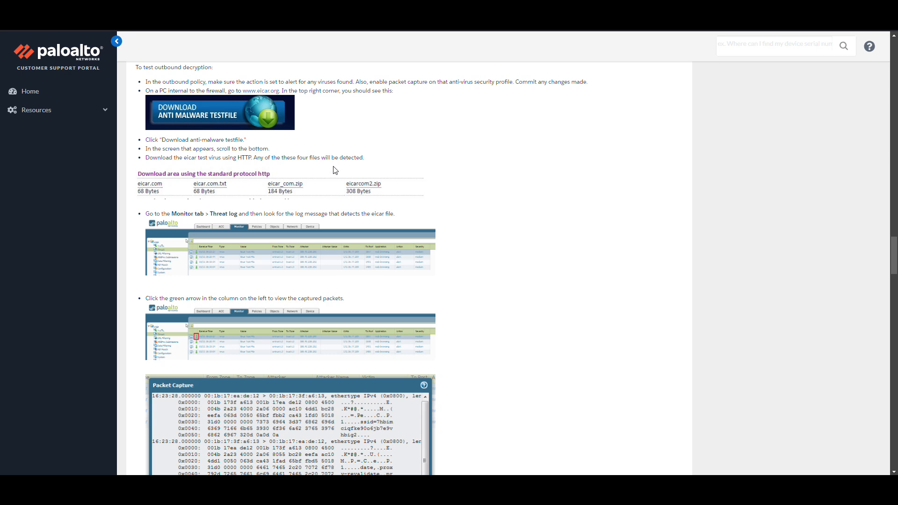
{"action": "scroll", "coordinate": [335, 171], "scroll_direction": "up", "scroll_amount": 2}
{"action": "left_click_drag", "start_coordinate": [142, 148], "coordinate": [221, 150]}
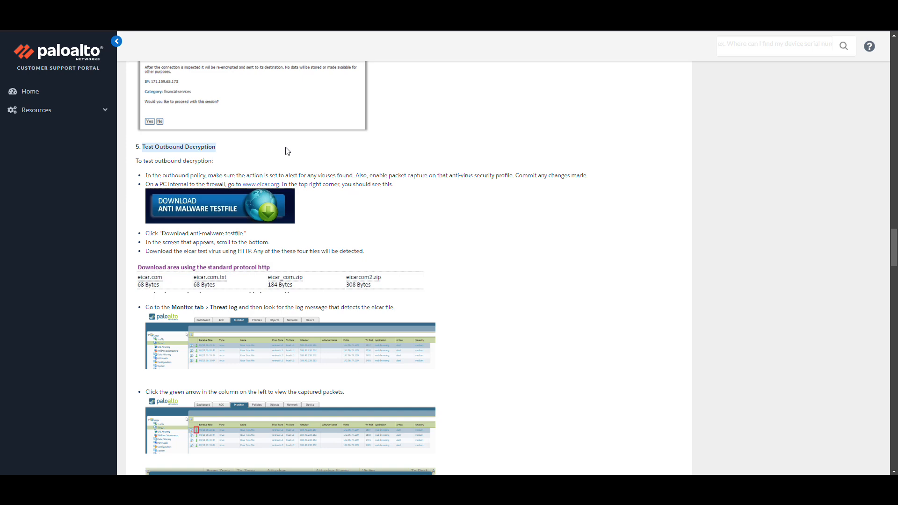
{"action": "scroll", "coordinate": [209, 243], "scroll_direction": "down", "scroll_amount": 1}
{"action": "scroll", "coordinate": [301, 234], "scroll_direction": "down", "scroll_amount": 2}
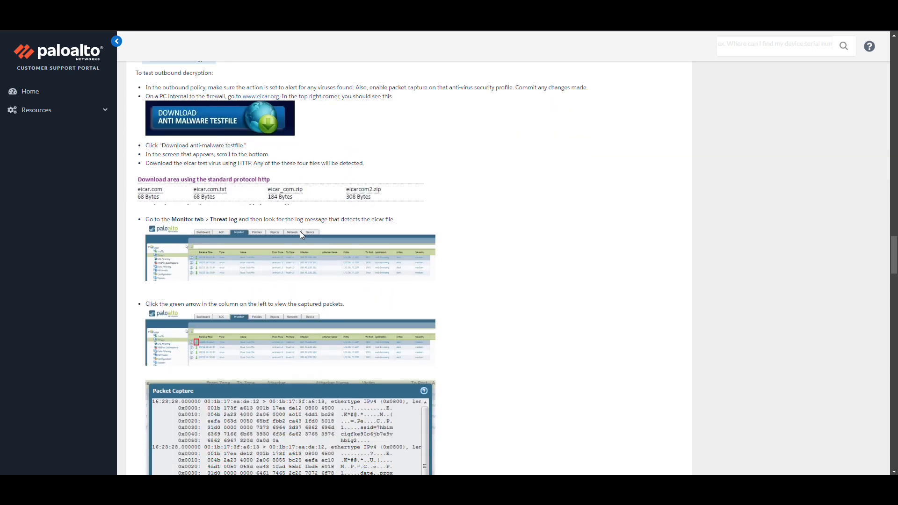
{"action": "scroll", "coordinate": [301, 234], "scroll_direction": "down", "scroll_amount": 4}
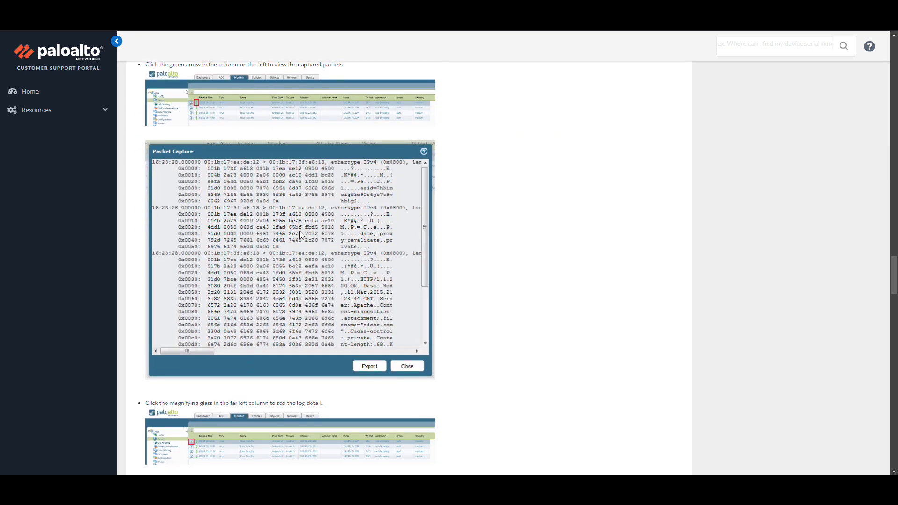
{"action": "scroll", "coordinate": [299, 231], "scroll_direction": "down", "scroll_amount": 4}
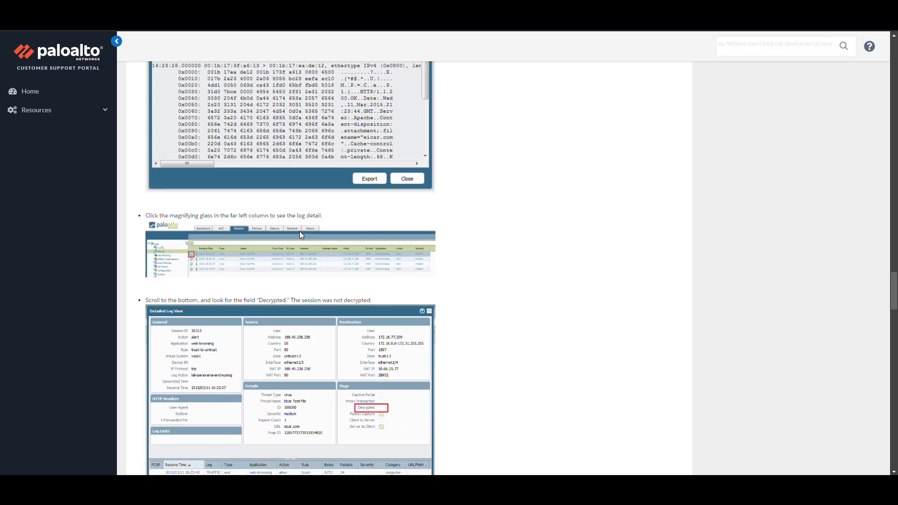
{"action": "scroll", "coordinate": [300, 232], "scroll_direction": "down", "scroll_amount": 4}
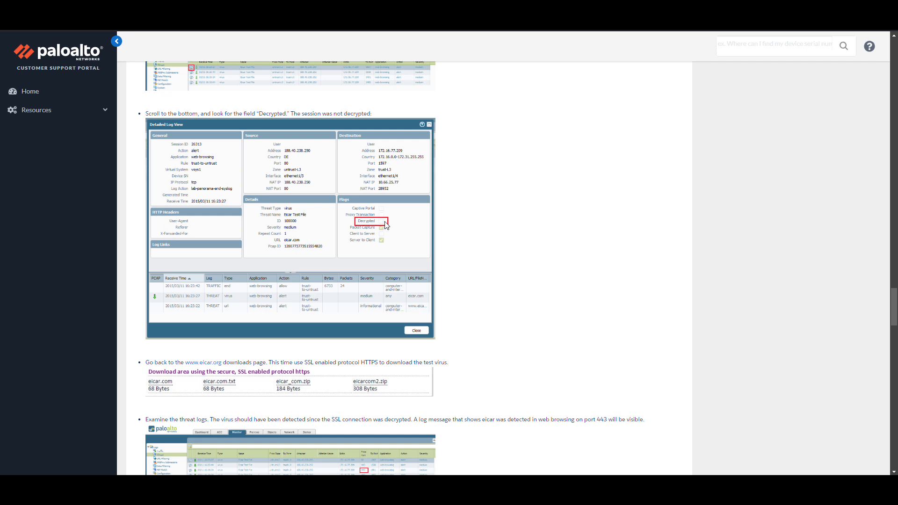
{"action": "scroll", "coordinate": [325, 195], "scroll_direction": "up", "scroll_amount": 2}
{"action": "scroll", "coordinate": [325, 195], "scroll_direction": "up", "scroll_amount": 1}
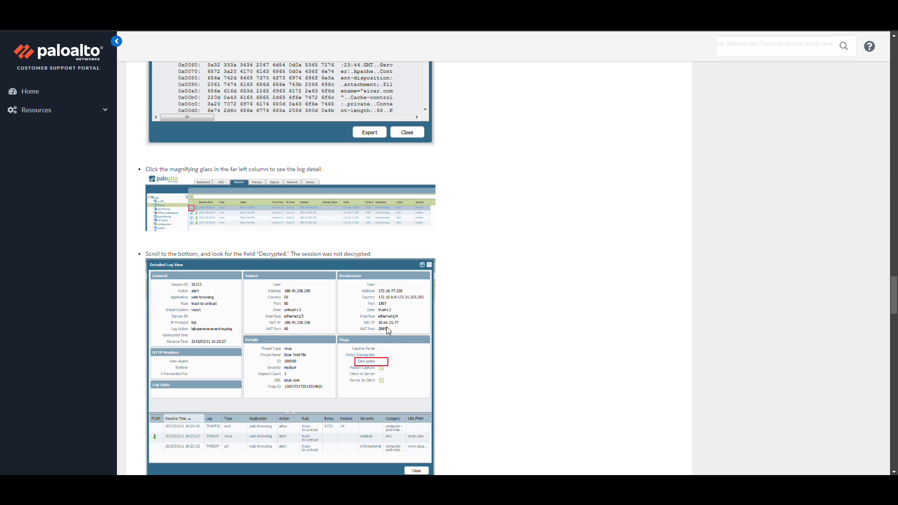
- Examine the HTTPS eicar test's threat log, packet capture and the Decrypted flag in the detailed log view
{"action": "scroll", "coordinate": [386, 327], "scroll_direction": "down", "scroll_amount": 10}
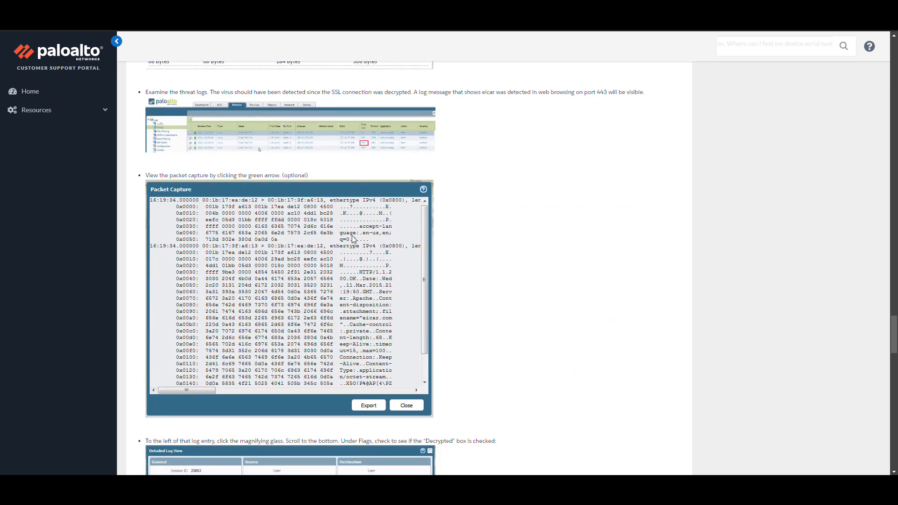
{"action": "scroll", "coordinate": [353, 232], "scroll_direction": "down", "scroll_amount": 3}
{"action": "scroll", "coordinate": [353, 239], "scroll_direction": "down", "scroll_amount": 3}
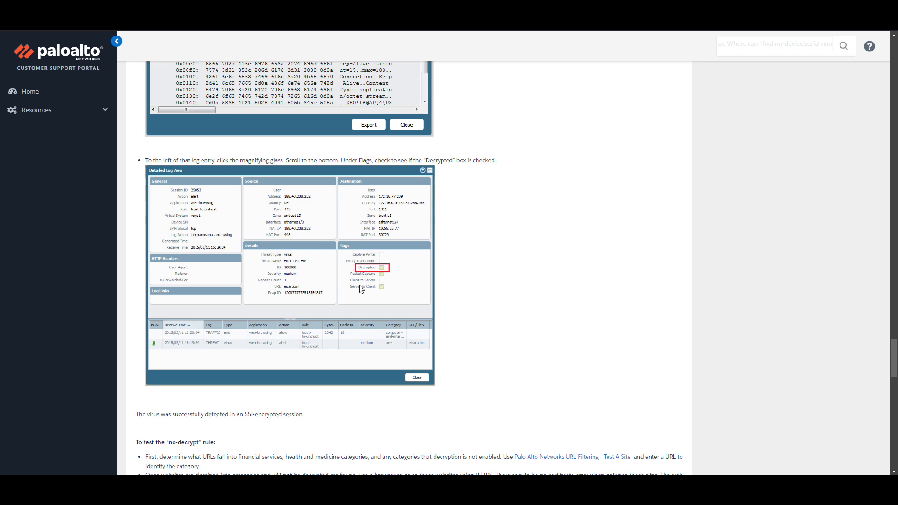
- Review the Helpful CLI Commands for SSL decryption sessions, certificates and settings, through to the Additional Information links
{"action": "scroll", "coordinate": [358, 234], "scroll_direction": "down", "scroll_amount": 4}
{"action": "scroll", "coordinate": [351, 217], "scroll_direction": "down", "scroll_amount": 2}
{"action": "scroll", "coordinate": [269, 188], "scroll_direction": "down", "scroll_amount": 5}
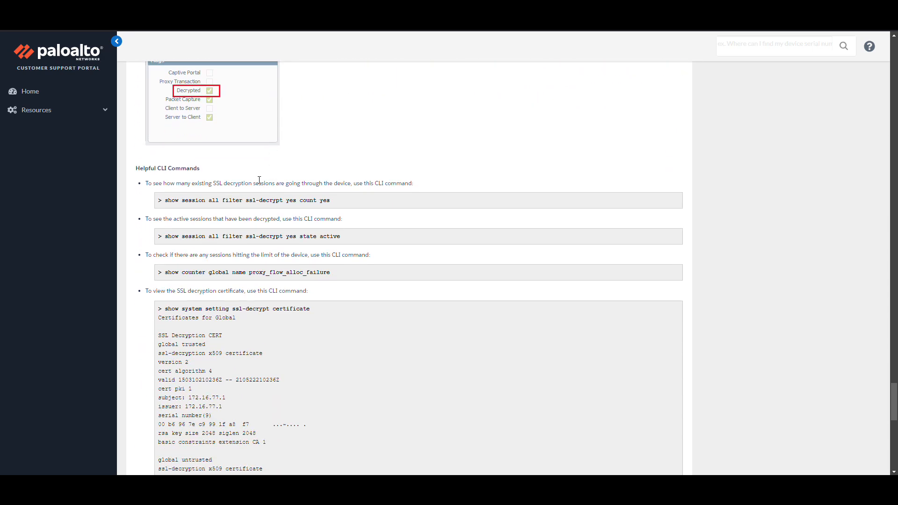
{"action": "scroll", "coordinate": [142, 132], "scroll_direction": "down", "scroll_amount": 1}
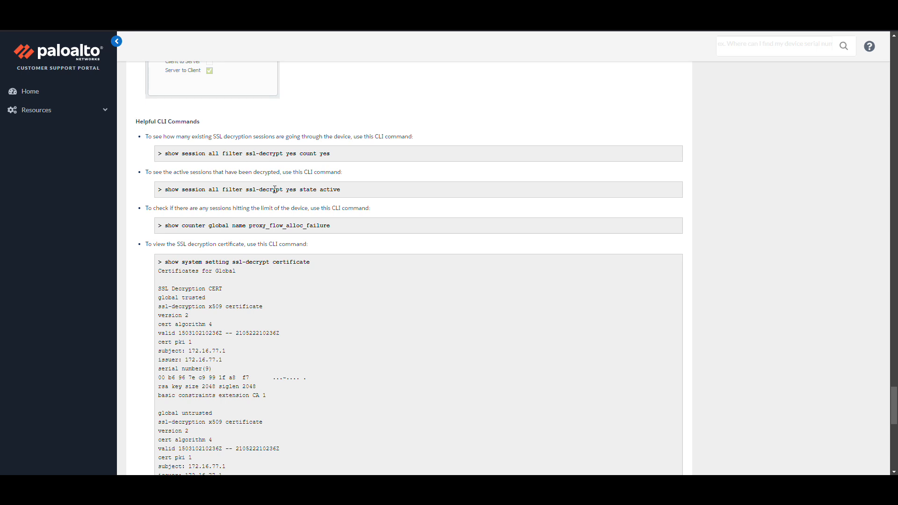
{"action": "scroll", "coordinate": [282, 152], "scroll_direction": "down", "scroll_amount": 3}
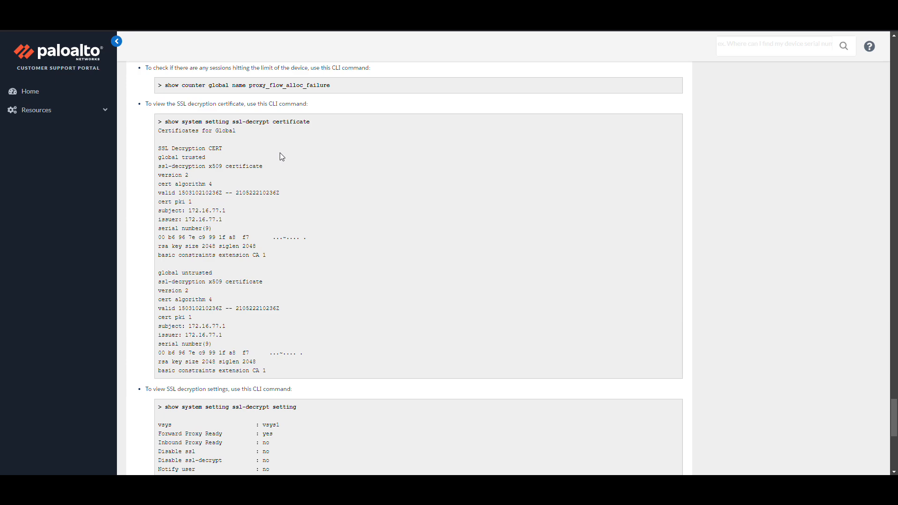
{"action": "scroll", "coordinate": [280, 153], "scroll_direction": "down", "scroll_amount": 7}
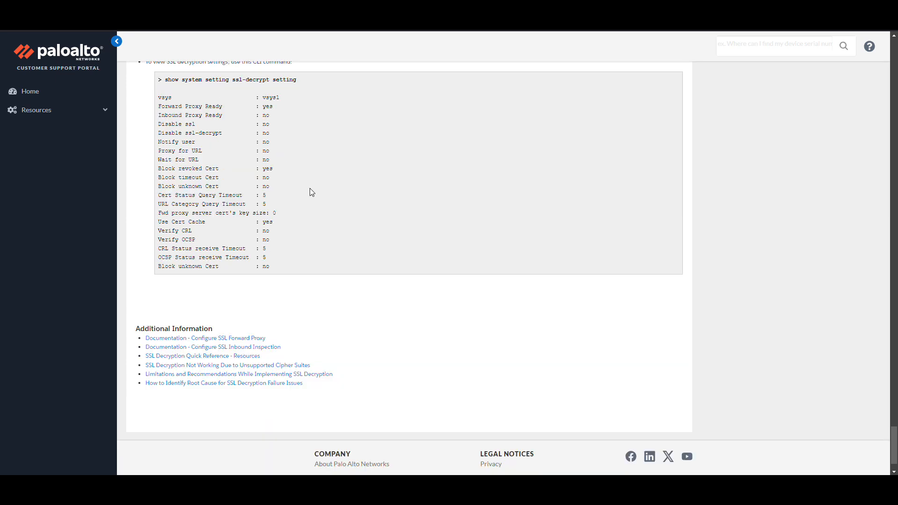